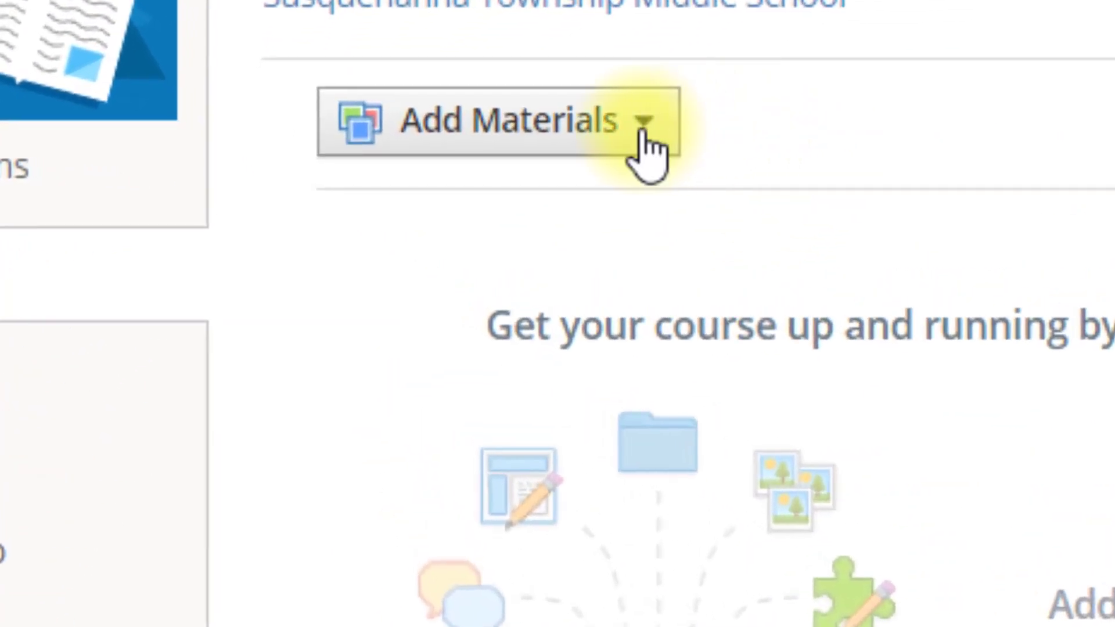
Step: Start a new course folder titled "Virtual Science Week 1" with the red folder color
left_click(637, 141)
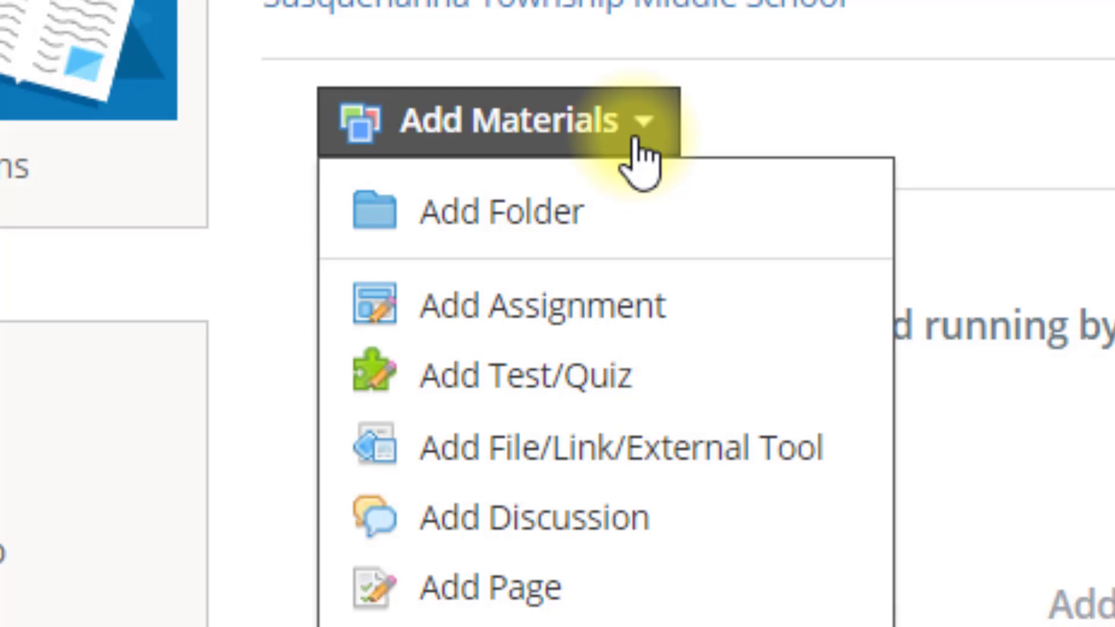
left_click(479, 227)
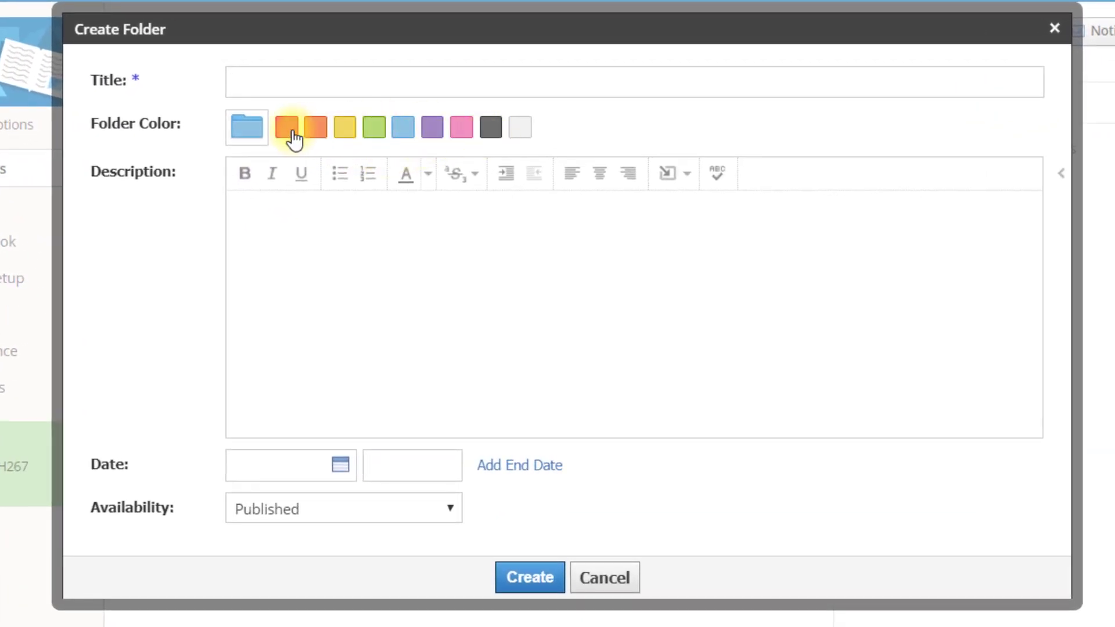
left_click(286, 69)
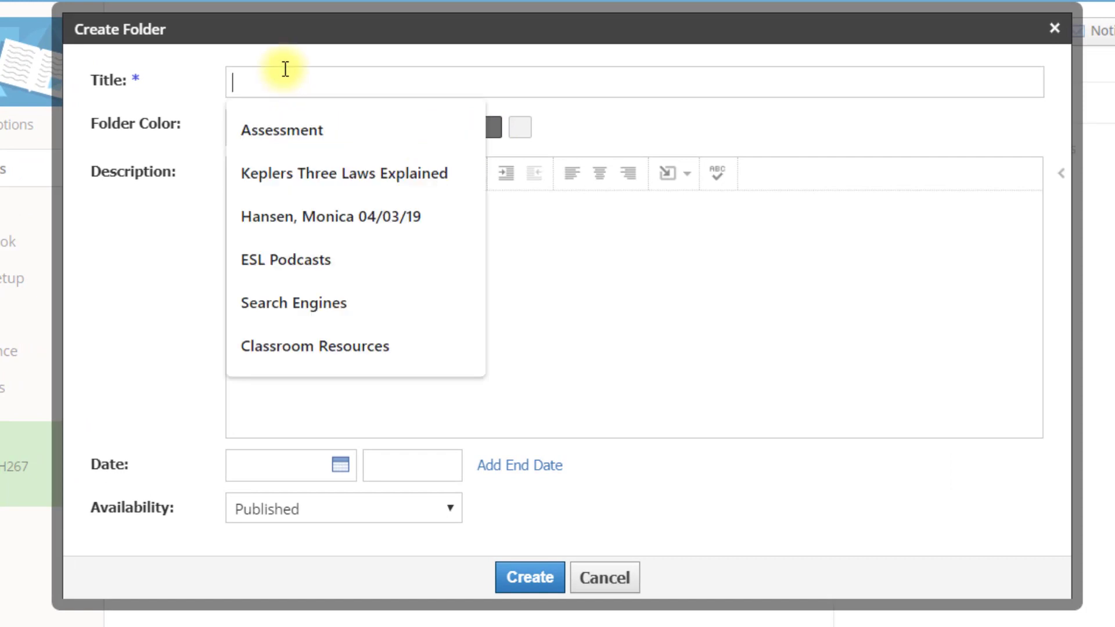
type("Virtua")
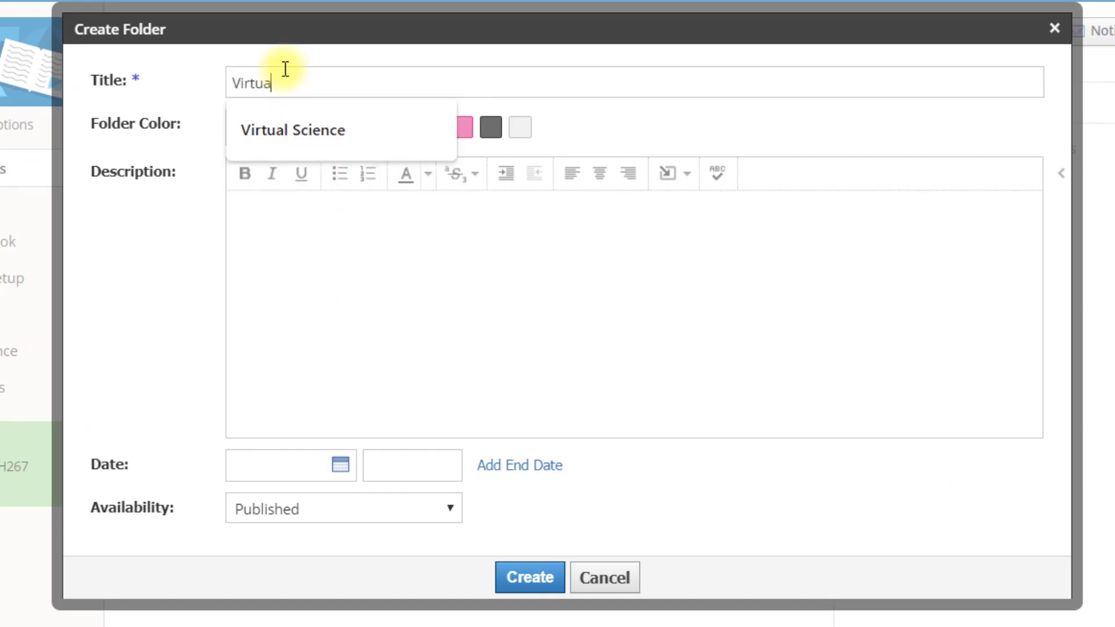
type("l Science We")
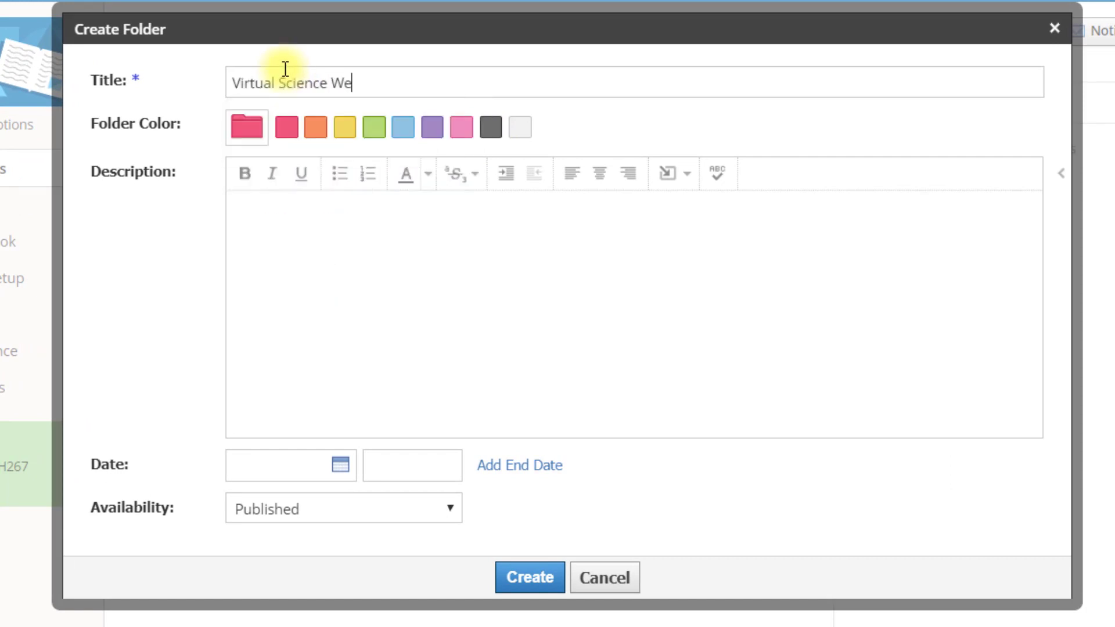
type("ek 1")
Step: Enter the folder description "Inside this folder you will find this weeks work."
left_click(303, 247)
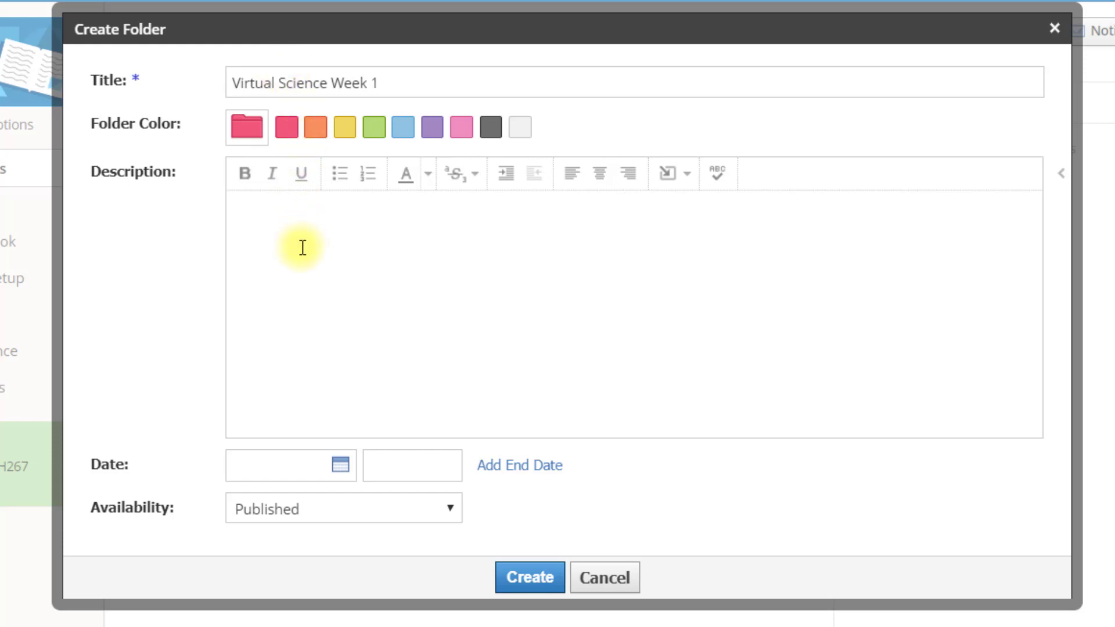
type("Inside ")
type("this folder you will ")
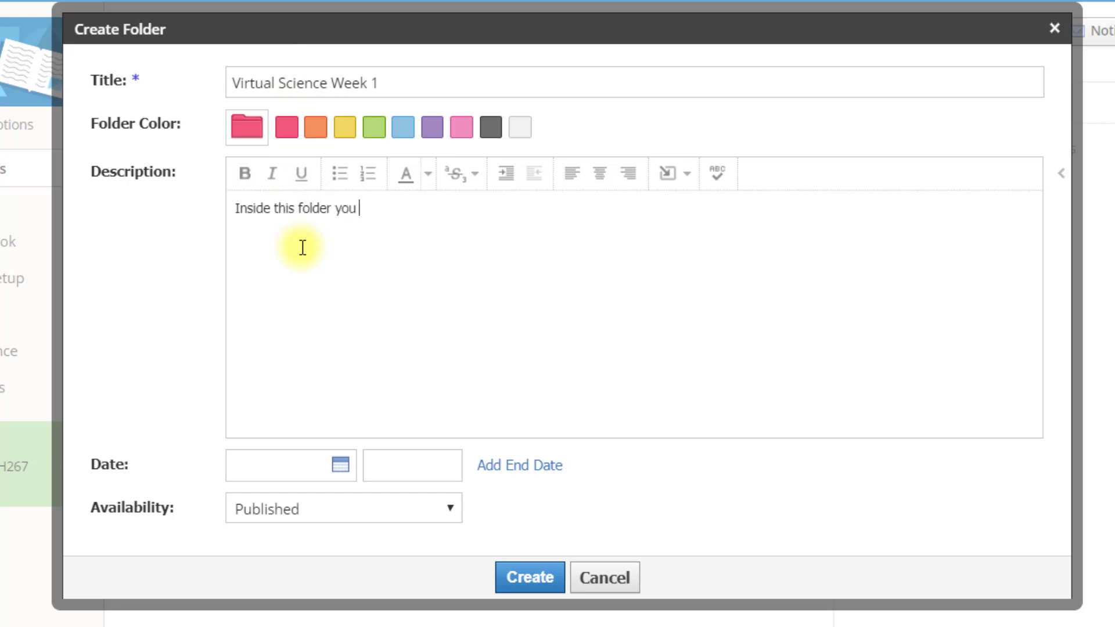
type("fid")
key("BackSpace")
key("BackSpace")
type("ind this weeks work.")
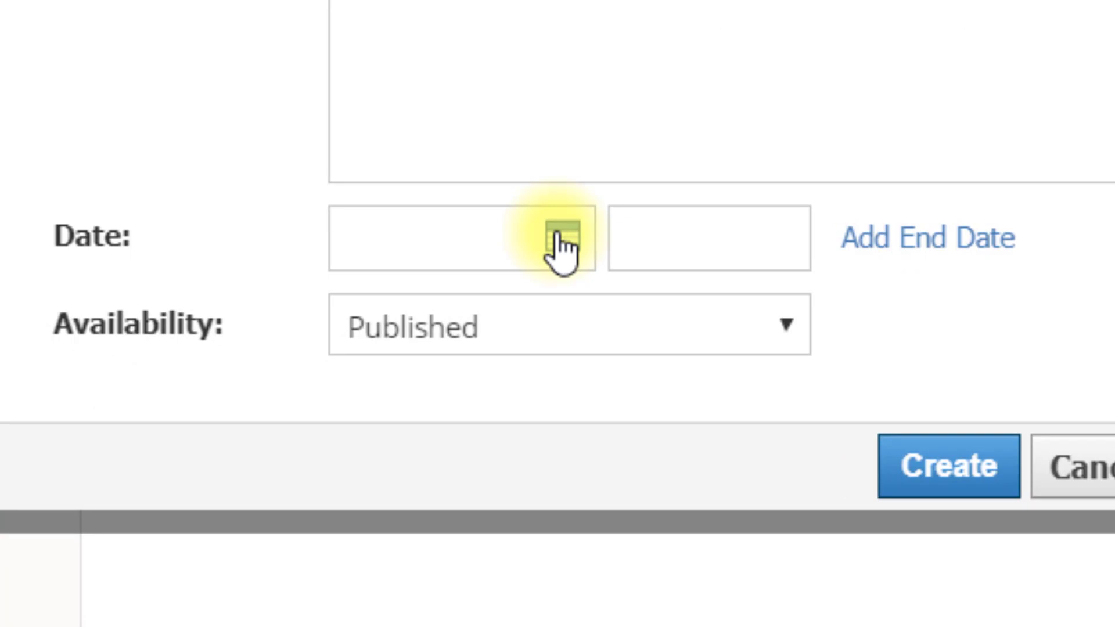
Step: Set the folder's start date to 4/14/20 at 12:00AM
left_click(560, 241)
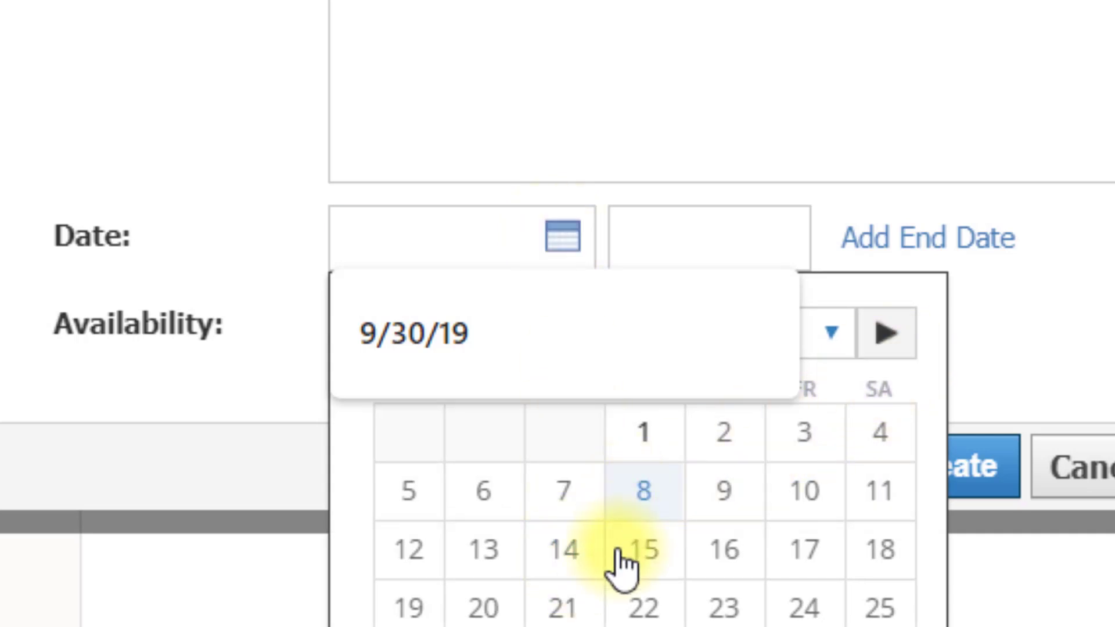
left_click(555, 582)
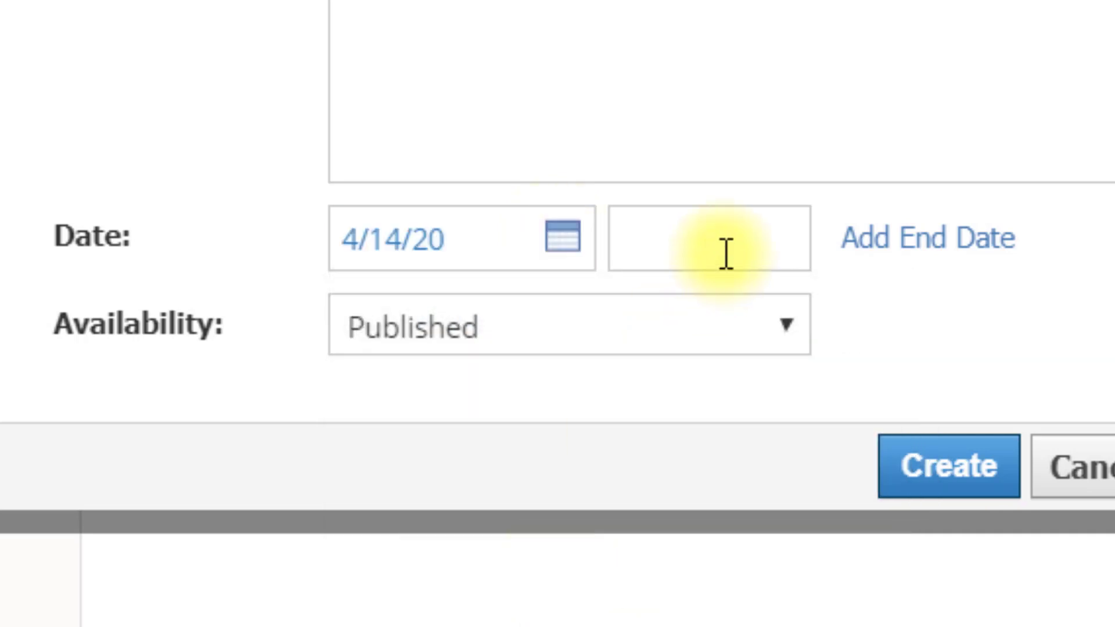
left_click(726, 254)
type("12:00AM")
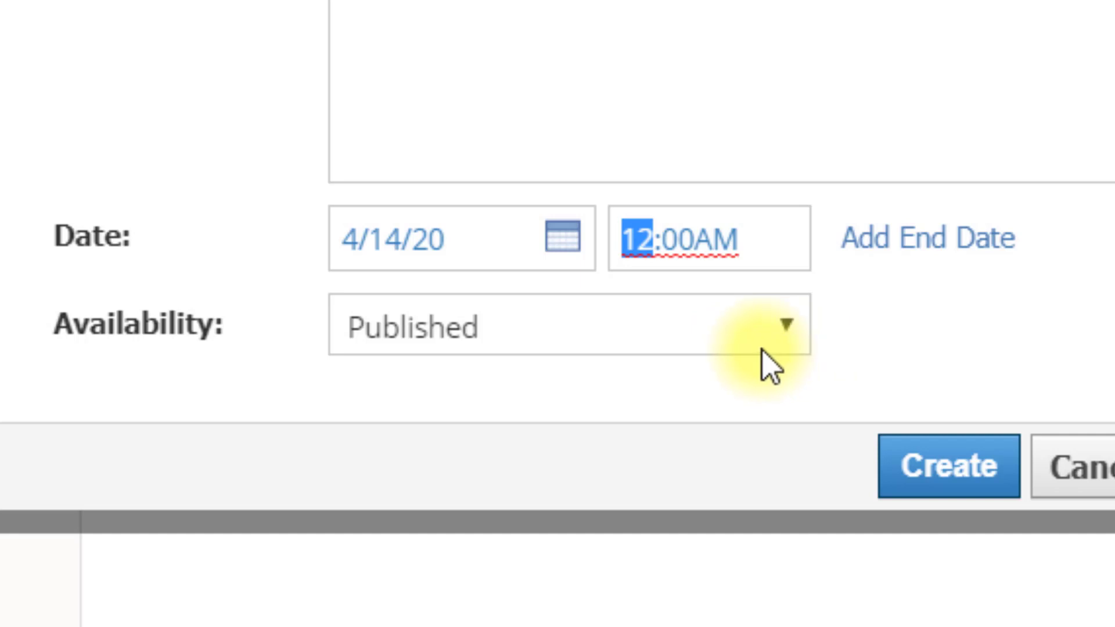
Step: Add the optional end date fields, set availability to Publish on start date, and create the folder
left_click(932, 259)
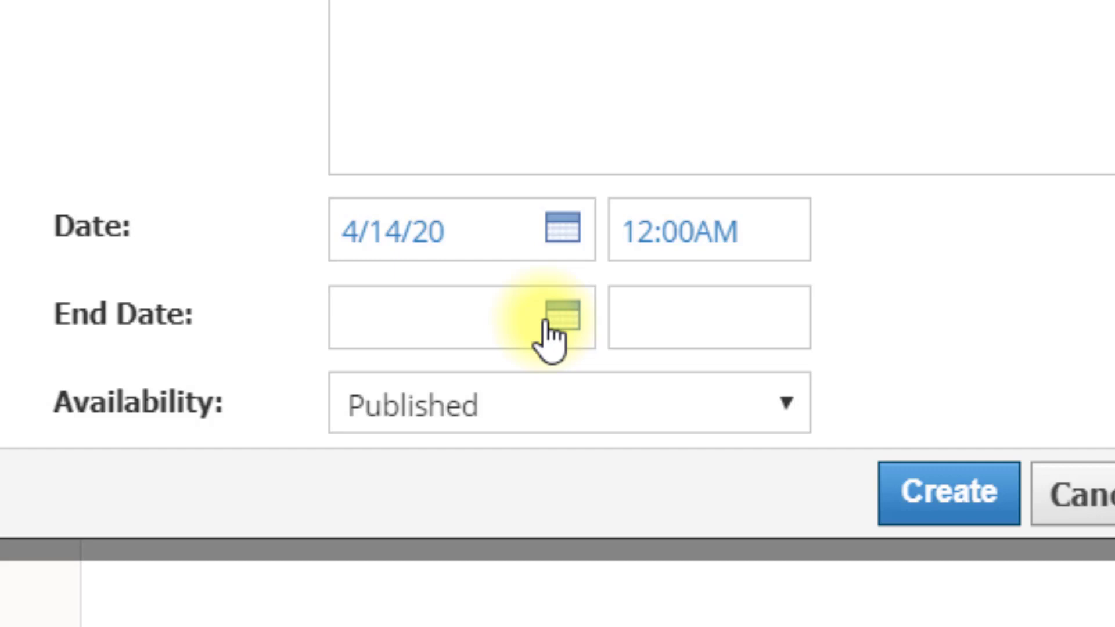
left_click(801, 403)
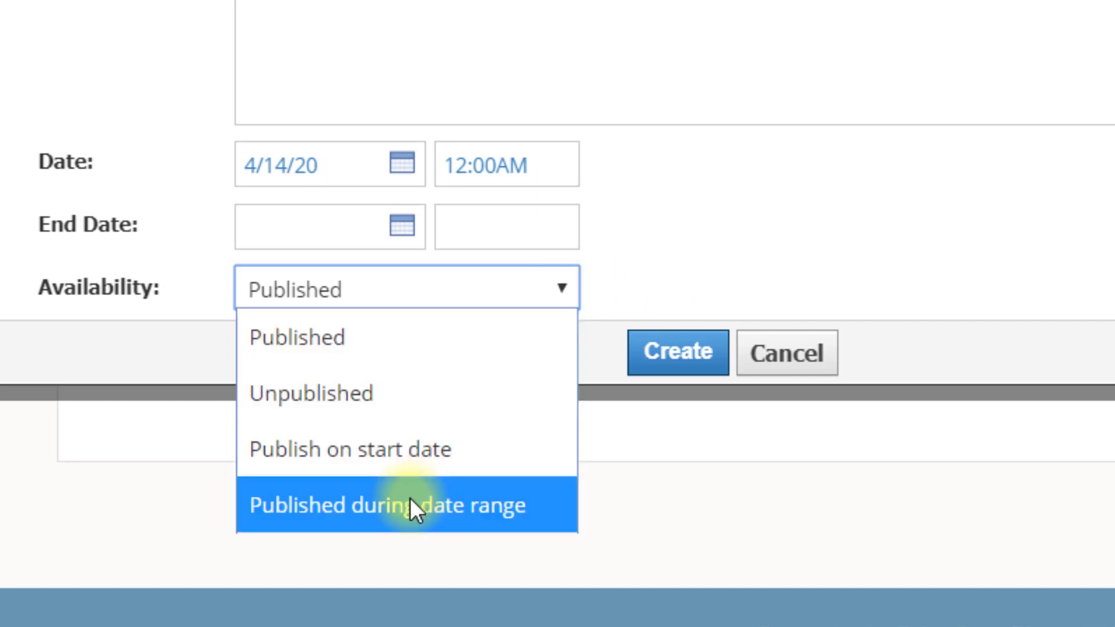
left_click(412, 448)
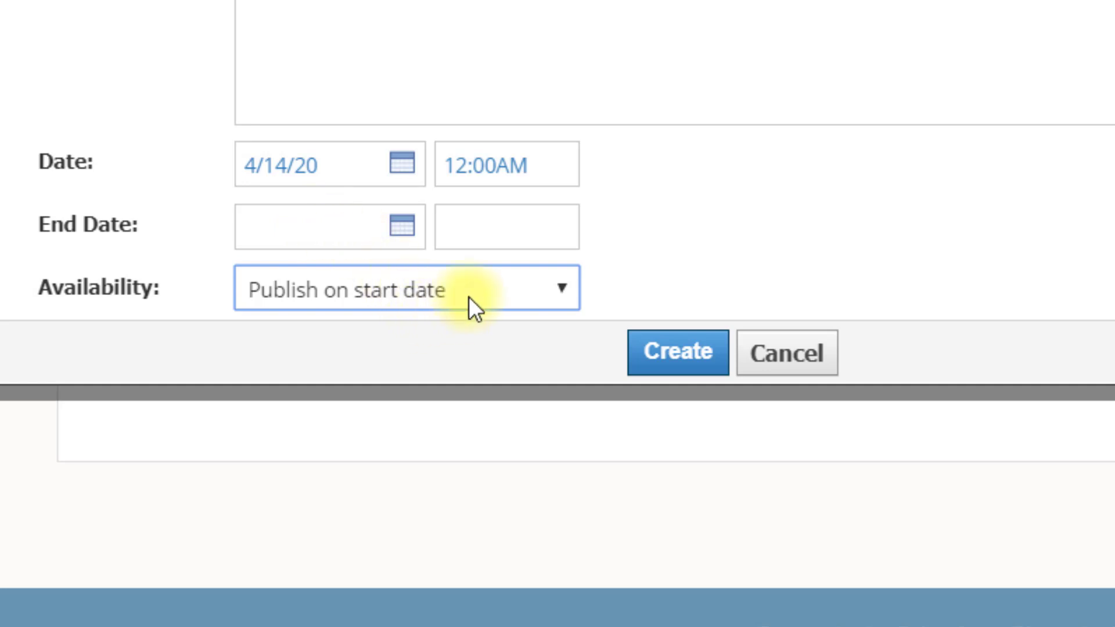
left_click(674, 360)
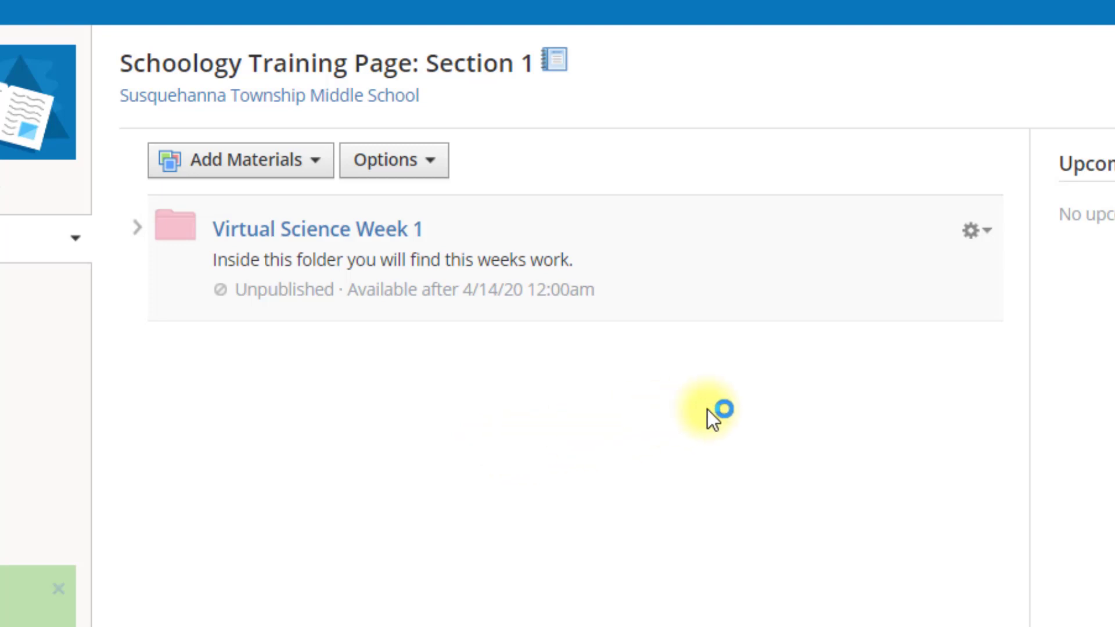
left_click(971, 232)
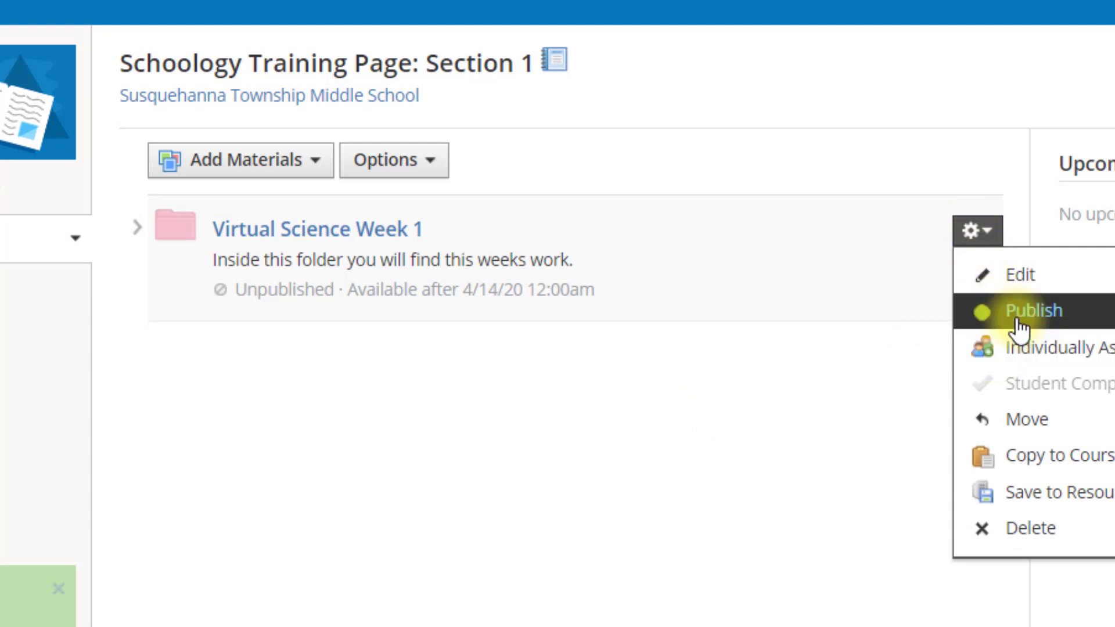
left_click(564, 483)
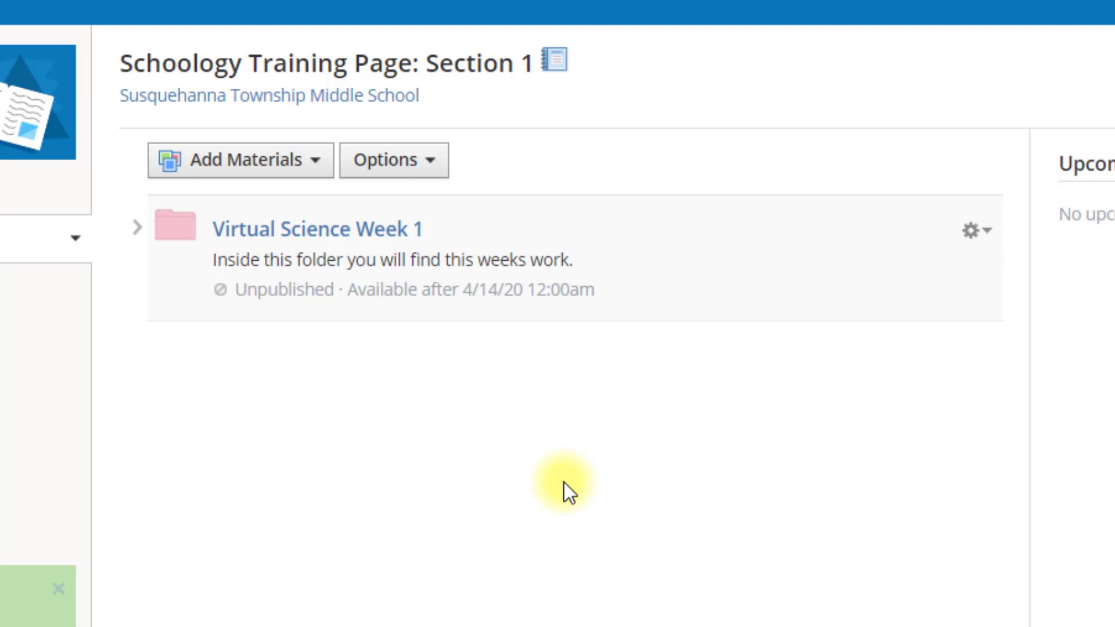
Step: Open the Virtual Science Week 1 folder and start adding a file material inside it
left_click(339, 234)
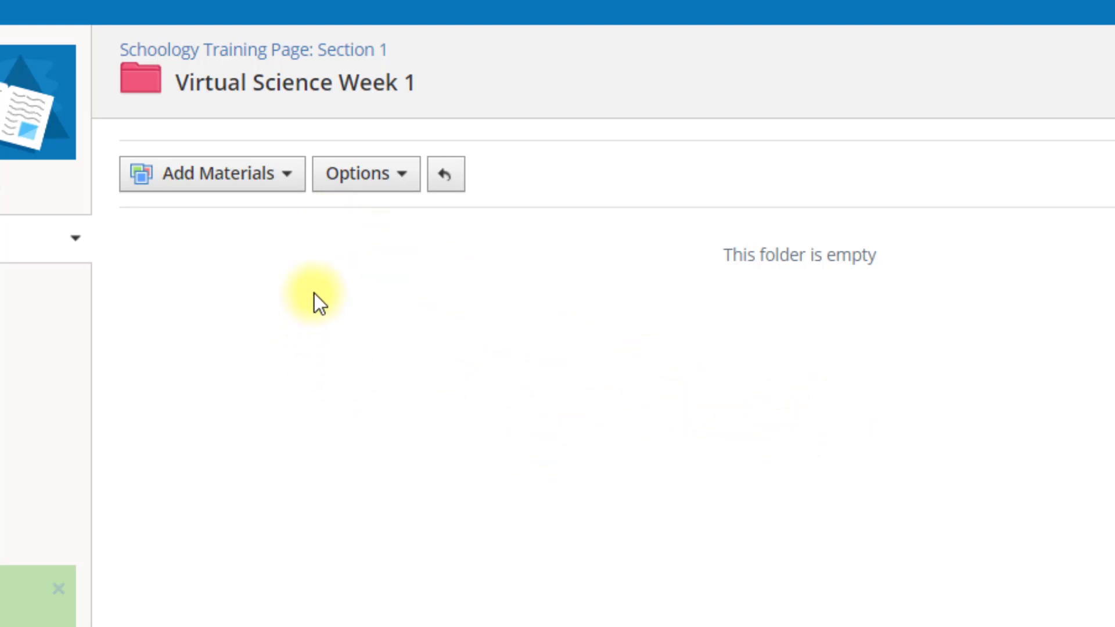
left_click(281, 197)
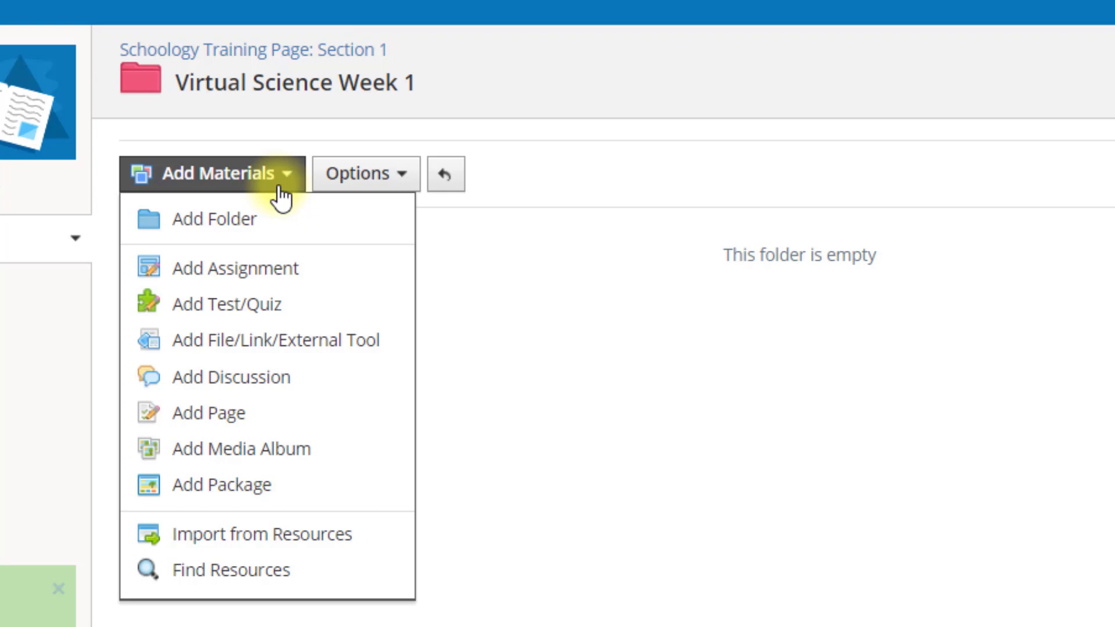
left_click(252, 357)
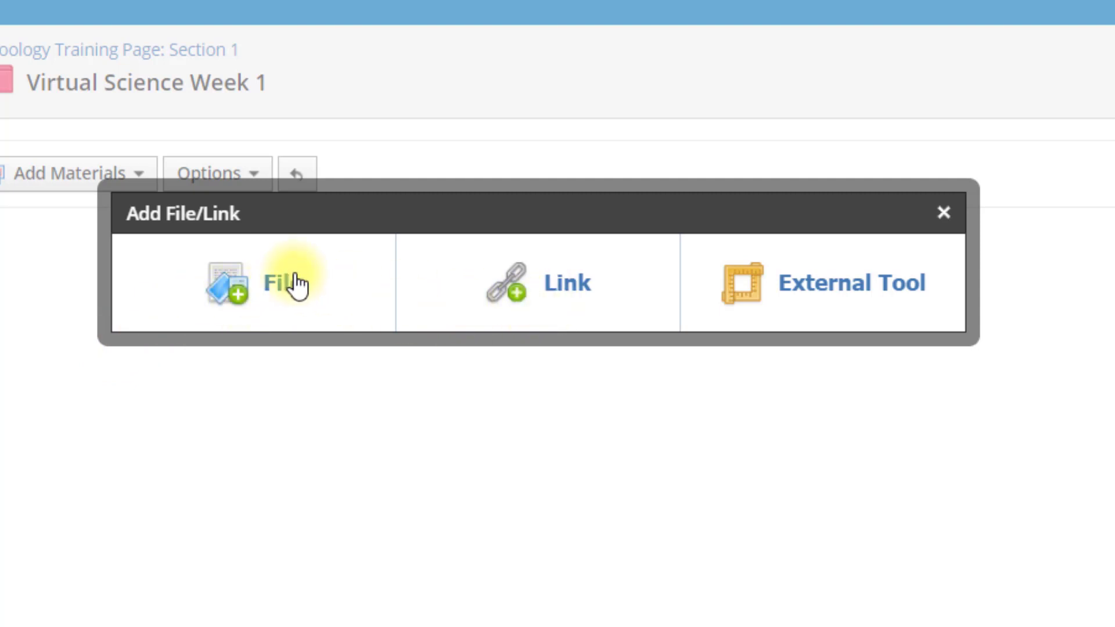
left_click(289, 301)
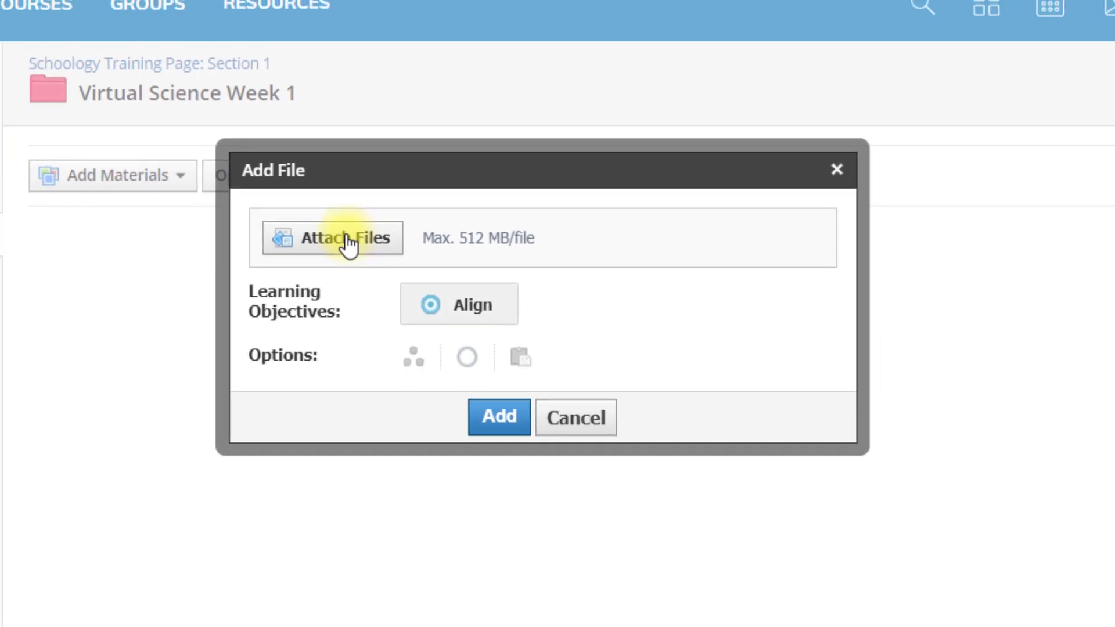
Step: Browse for files to attach in the Volcanoes folder within Science Stuff on OneDrive
left_click(322, 242)
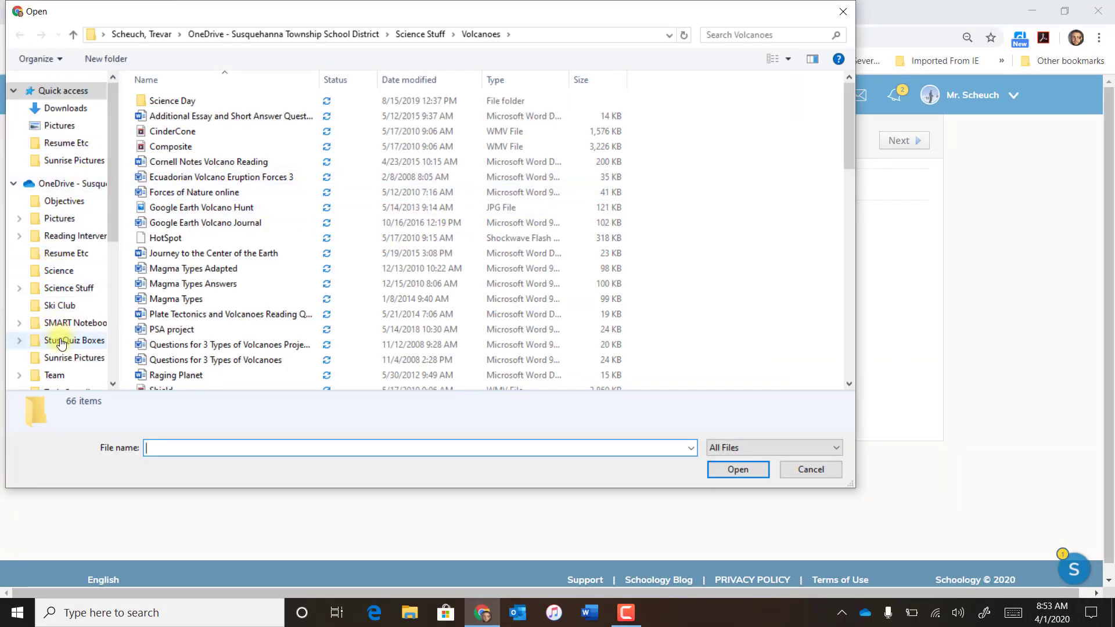
left_click(80, 291)
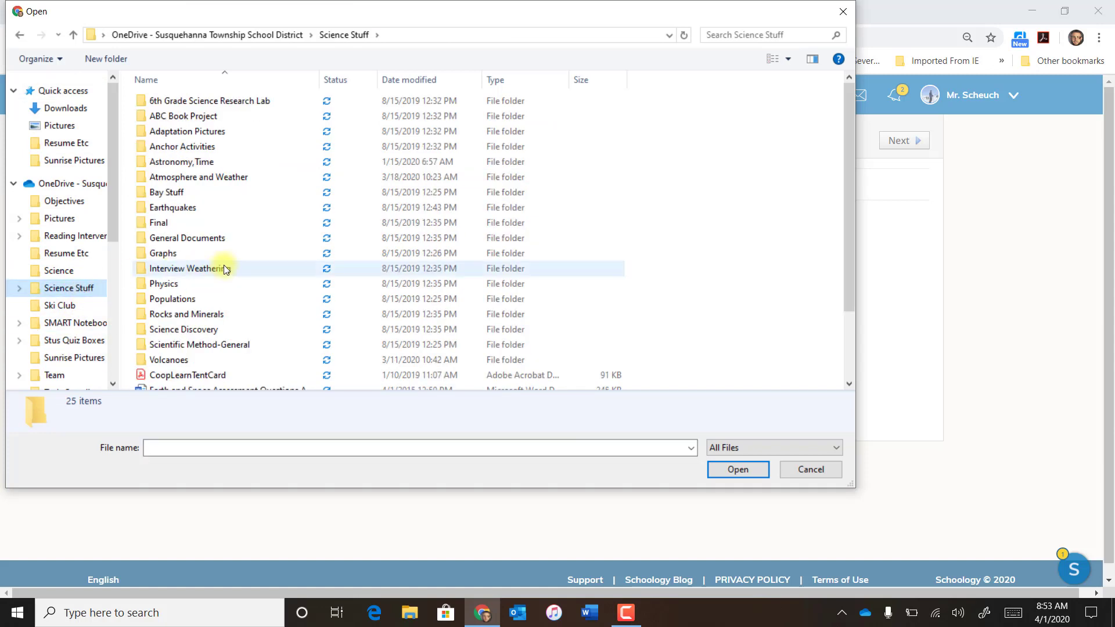
left_click(186, 360)
double_click(185, 360)
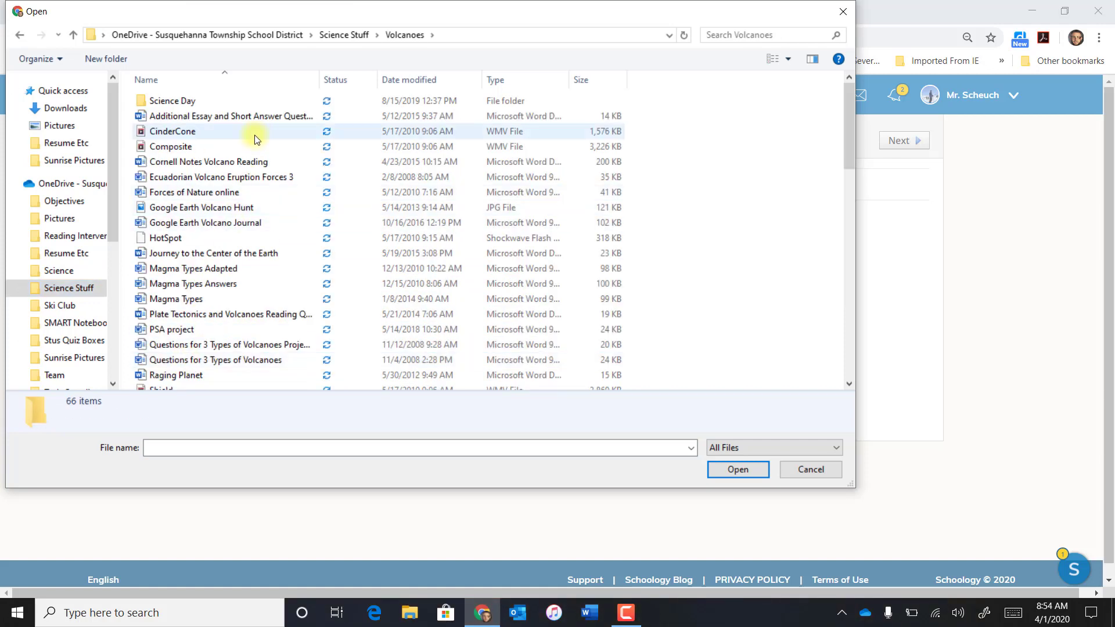
Step: Attach Additional Essay and Short Answer Questions, Cornell Notes Volcano Reading and Ecuadorian Volcano Eruption Forces 3, and add them to the folder
left_click(260, 120)
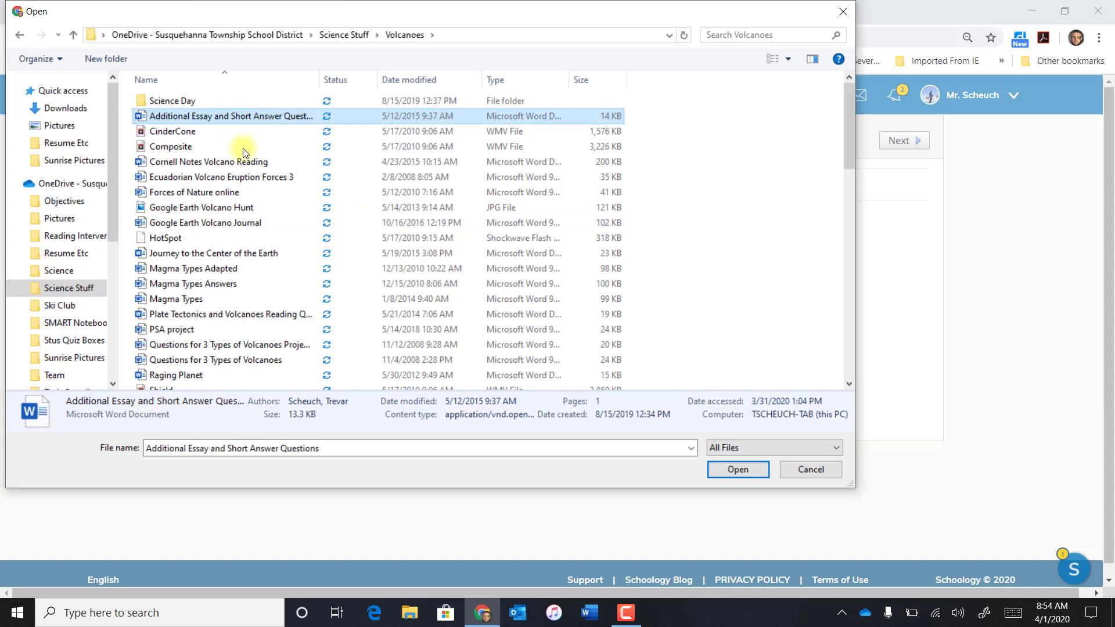
left_click(235, 162, "ctrl")
left_click(236, 177, "ctrl")
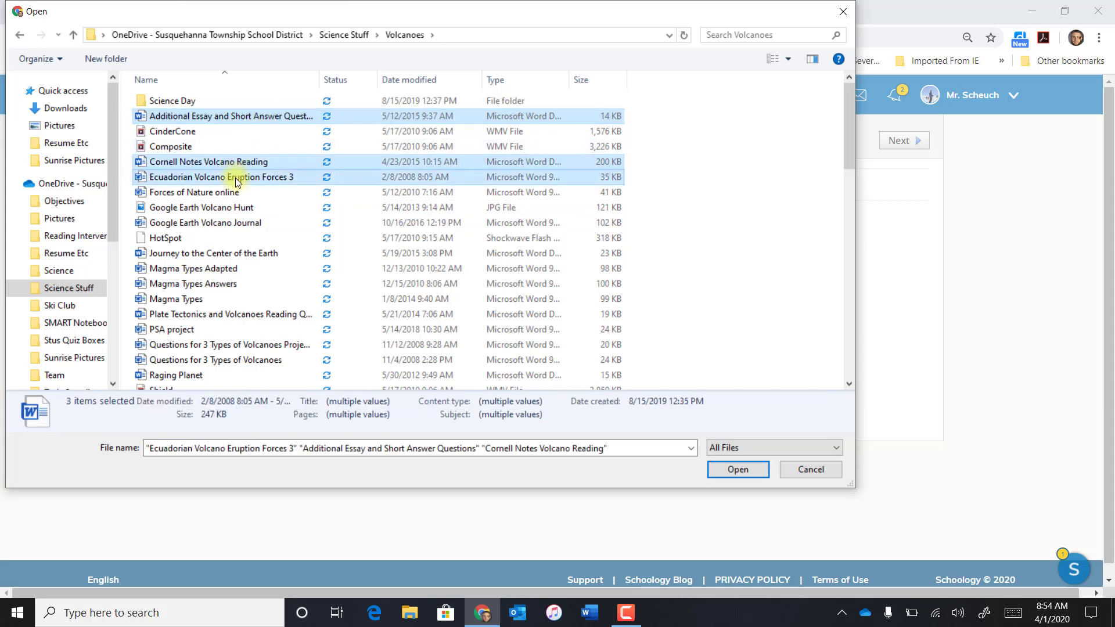
left_click(727, 470)
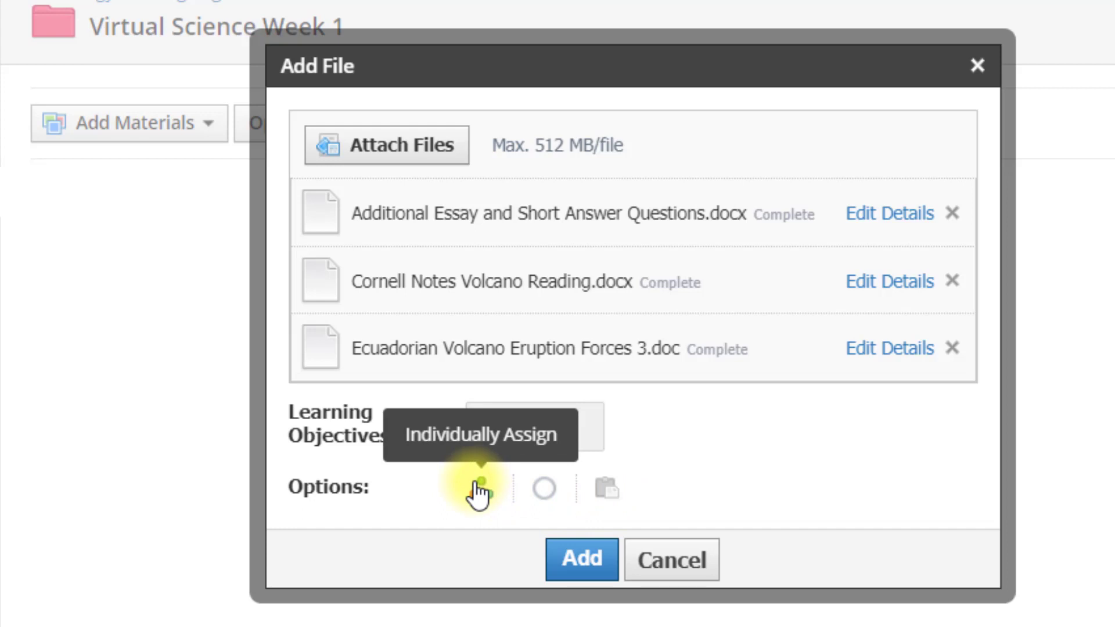
left_click(581, 575)
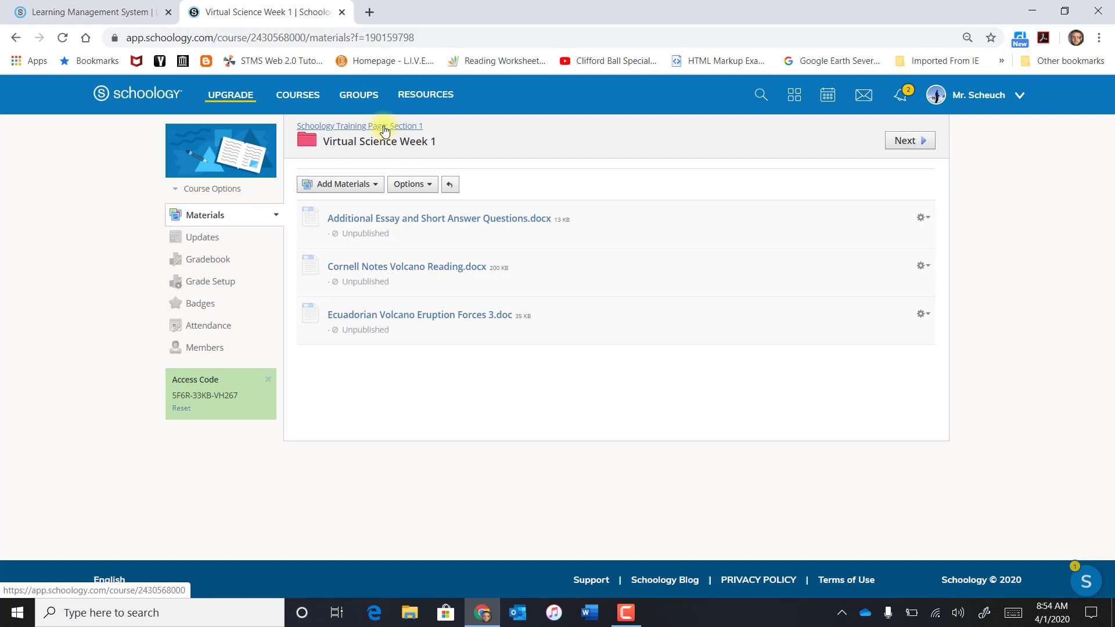
Step: Return to the Schoology Training Page: Section 1 materials and view the actions for the Virtual Science Week 1 folder
left_click(384, 129)
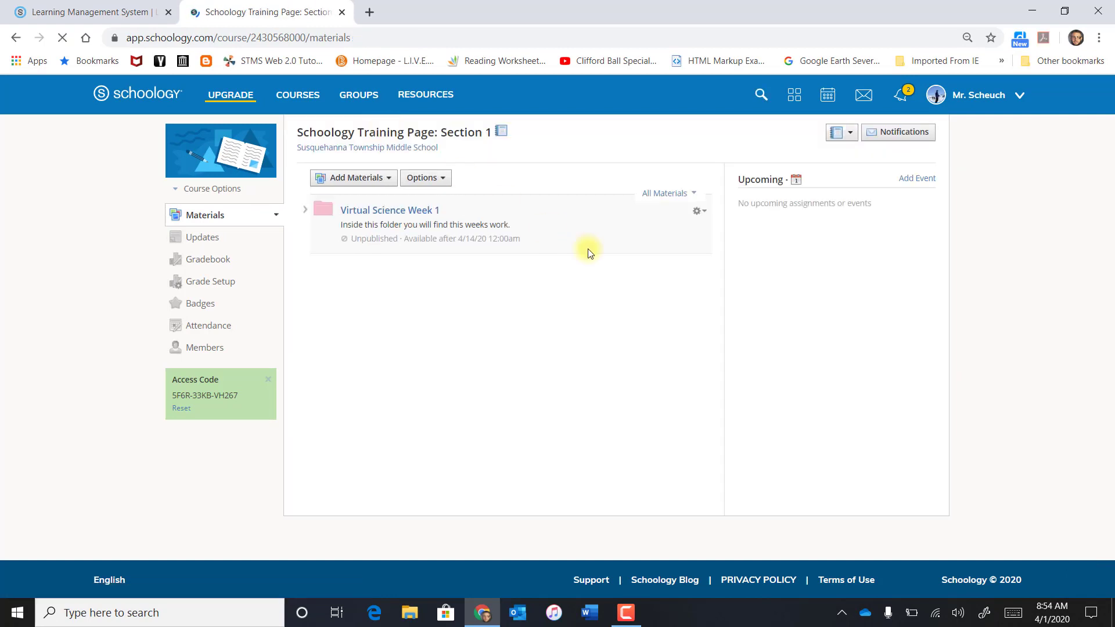
left_click(699, 212)
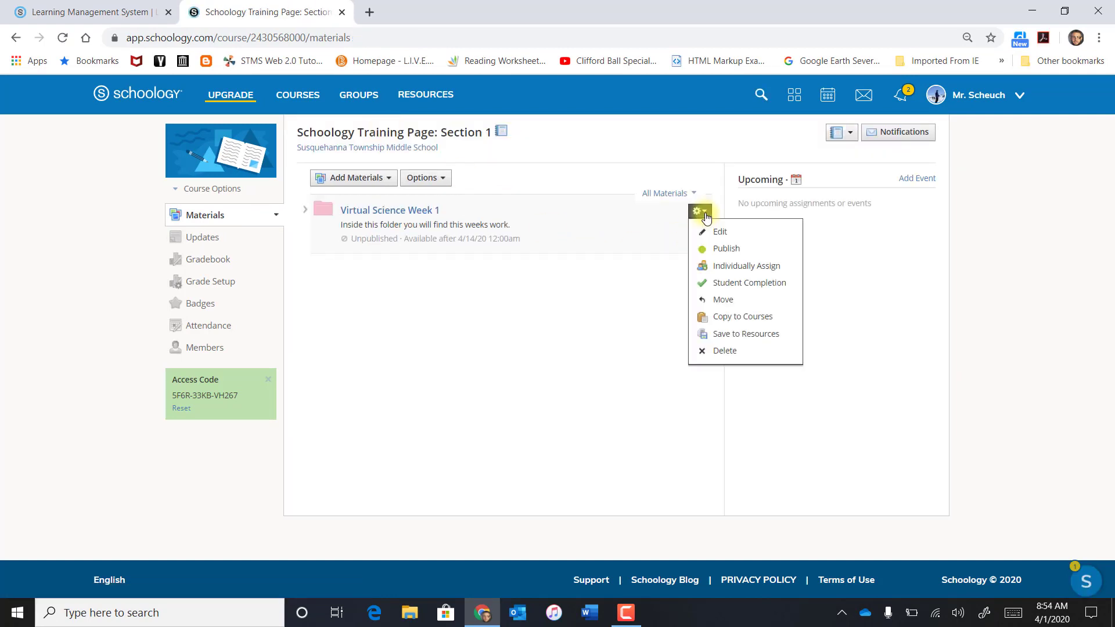
left_click(602, 332)
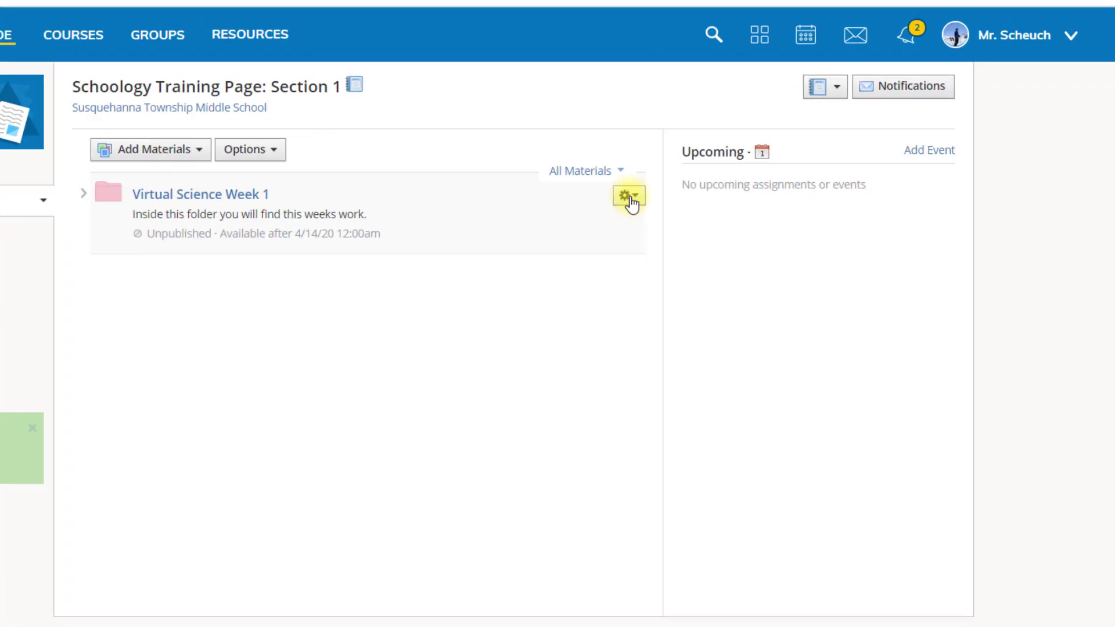
Step: Start saving the Virtual Science Week 1 folder to Resources and check which collections can hold the copy
left_click(698, 212)
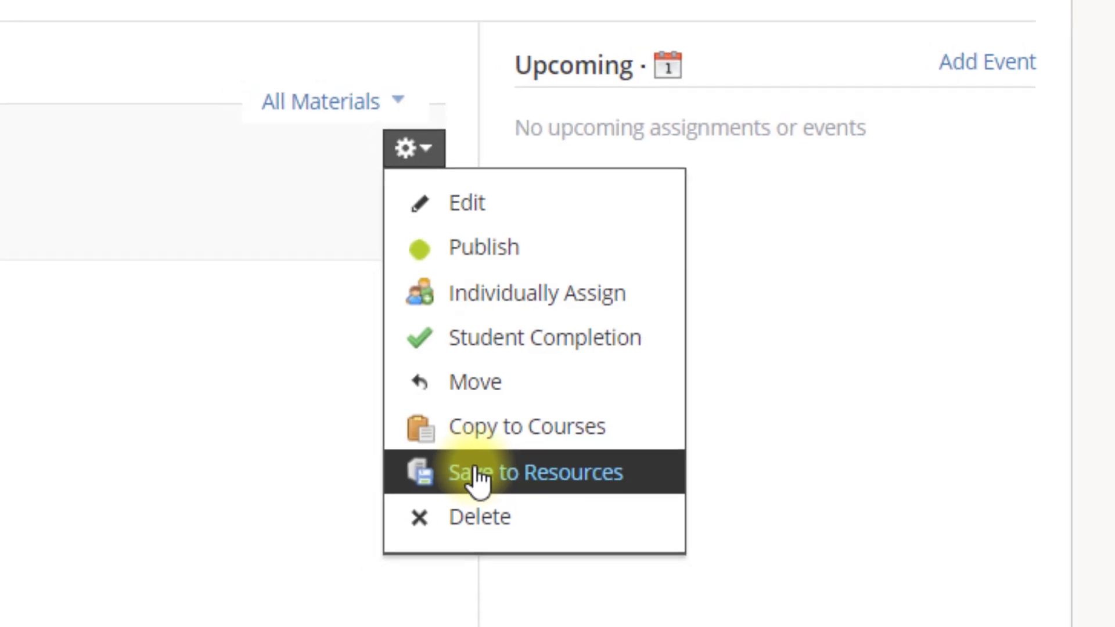
left_click(450, 478)
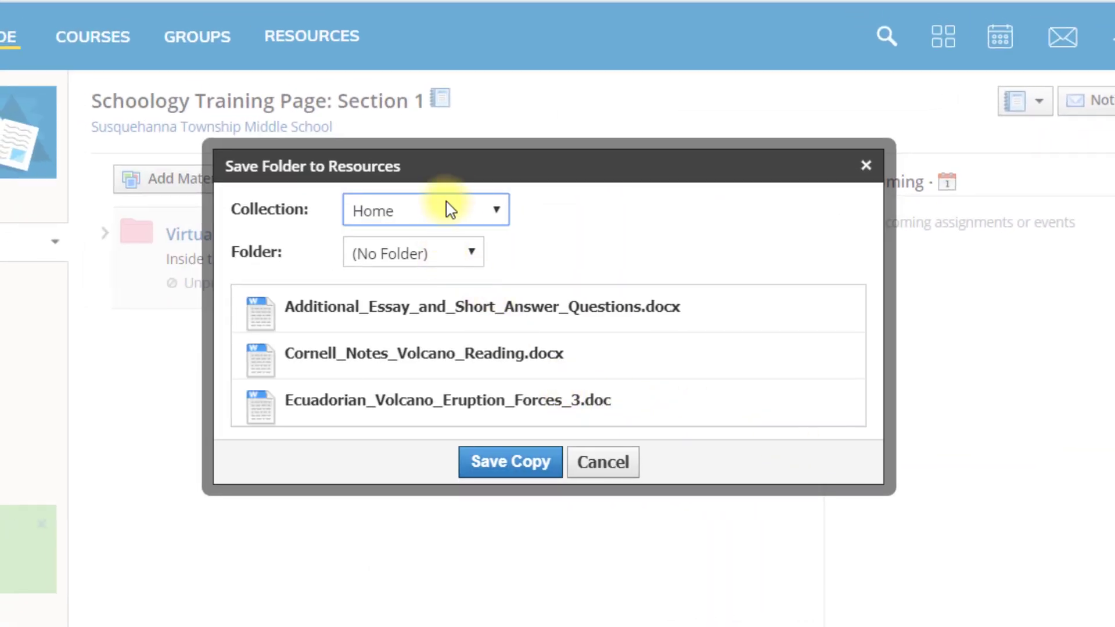
left_click(473, 221)
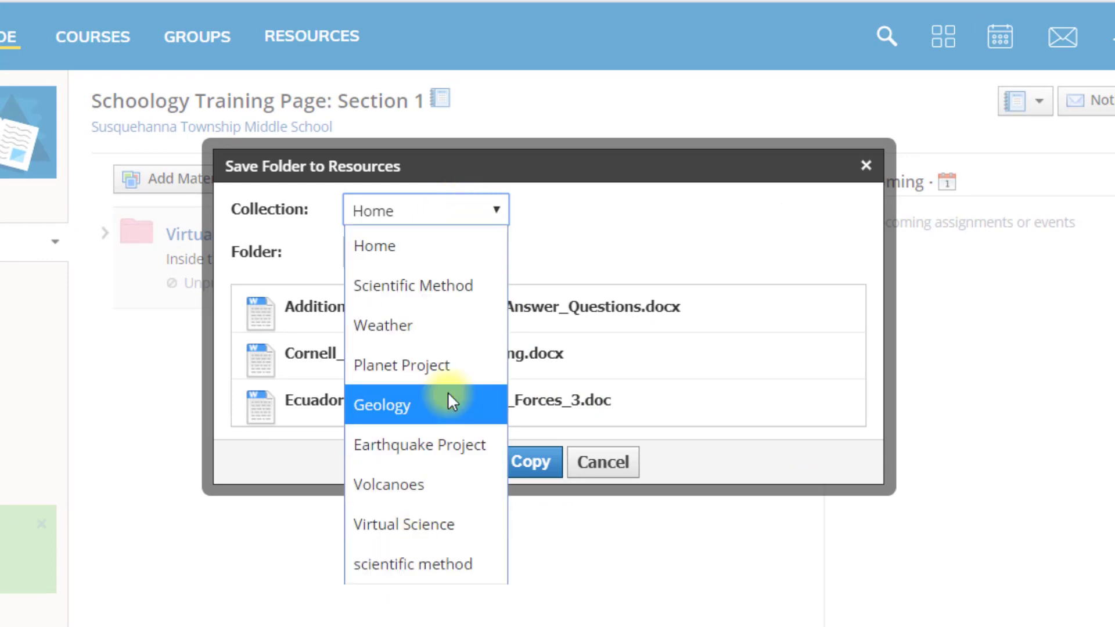
left_click(482, 213)
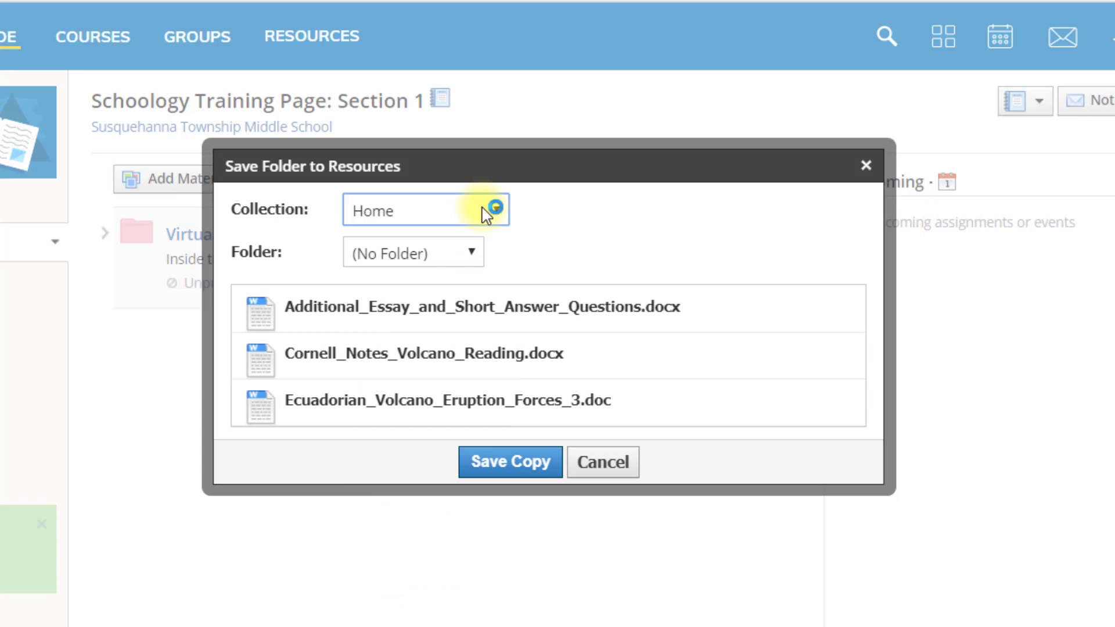